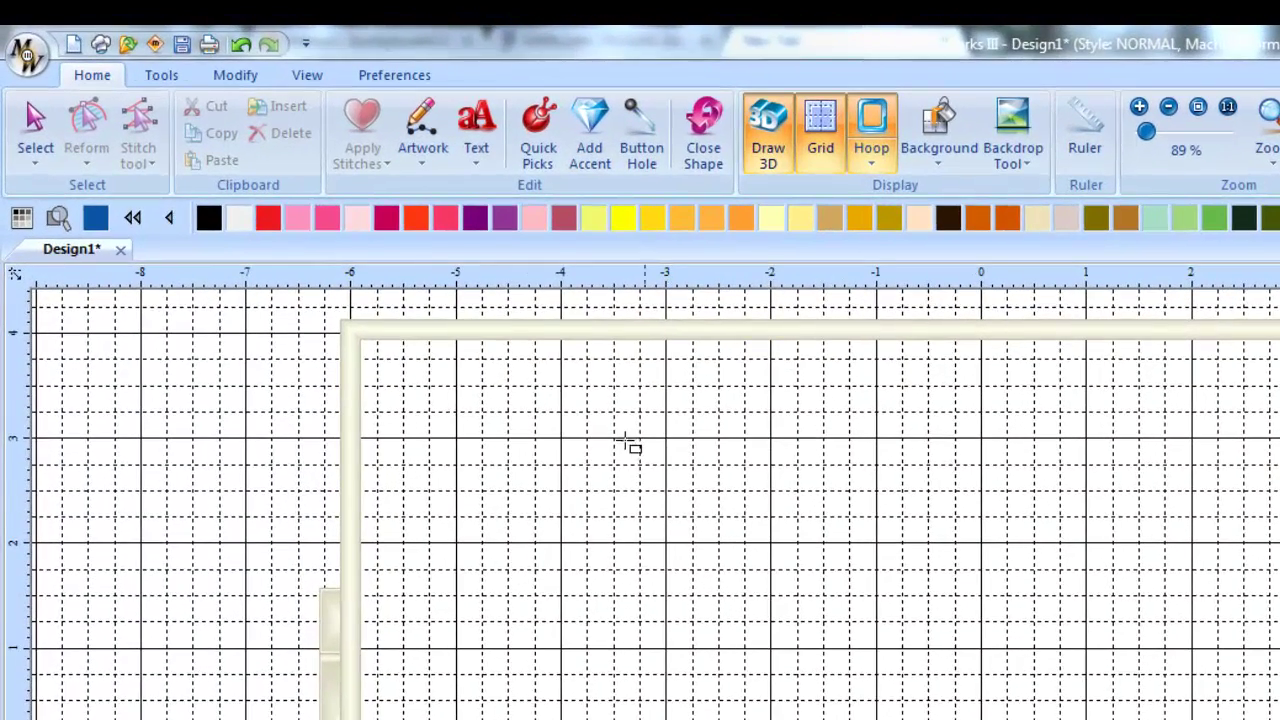
# Step: Draw a rectangle about 4.39 in by 3.42 in inside the hoop and apply a Standard fill to it
pyautogui.click(433, 159)
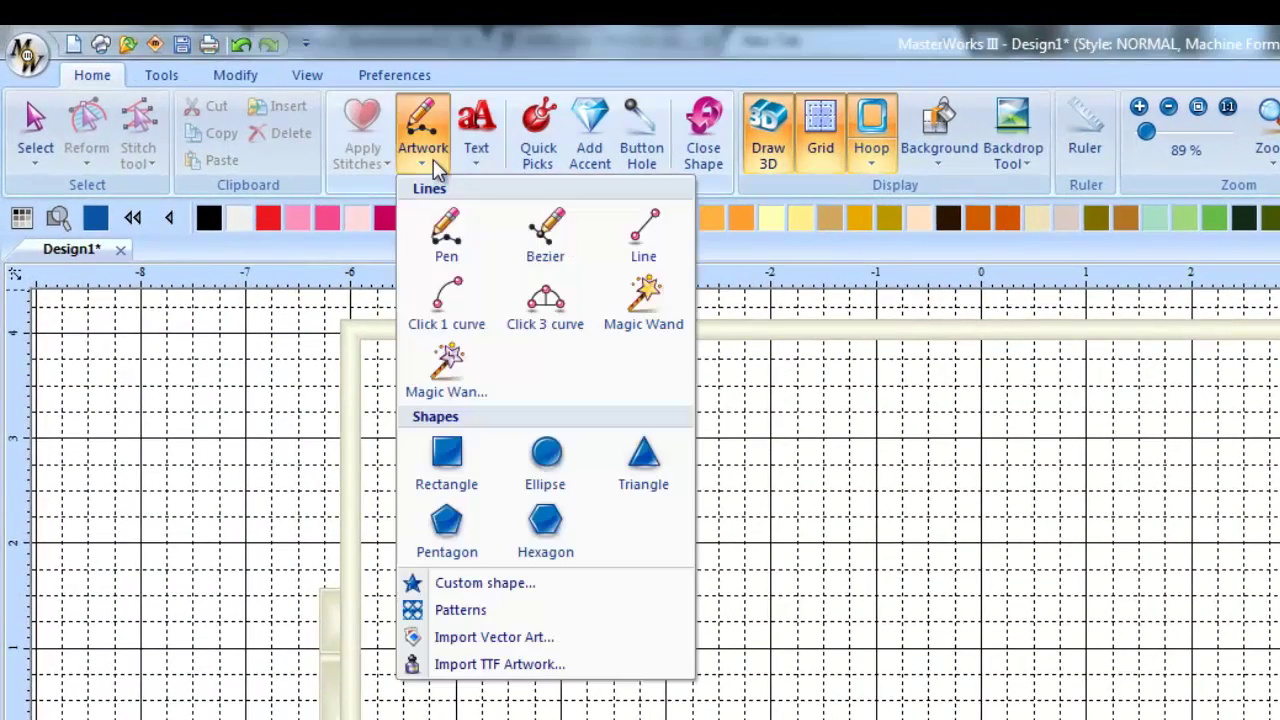
pyautogui.click(457, 461)
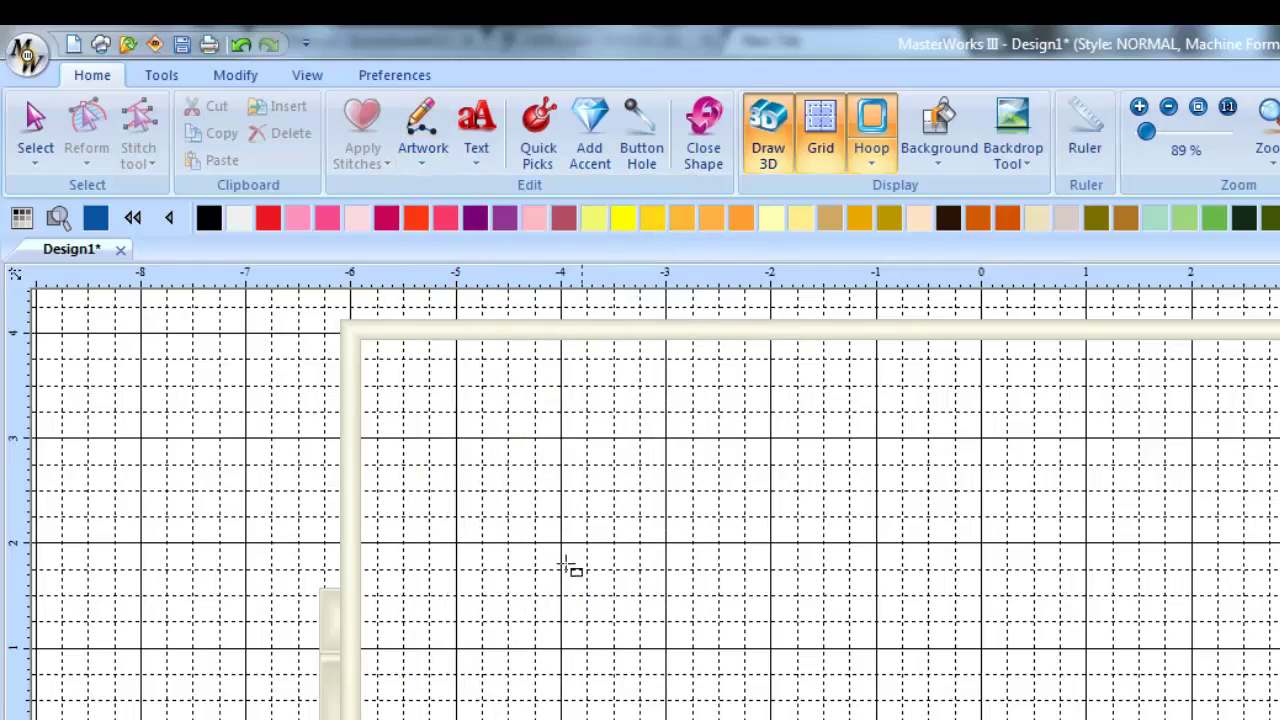
pyautogui.moveTo(525, 508)
pyautogui.mouseDown()
pyautogui.moveTo(857, 719)
pyautogui.moveTo(998, 719)
pyautogui.mouseUp()
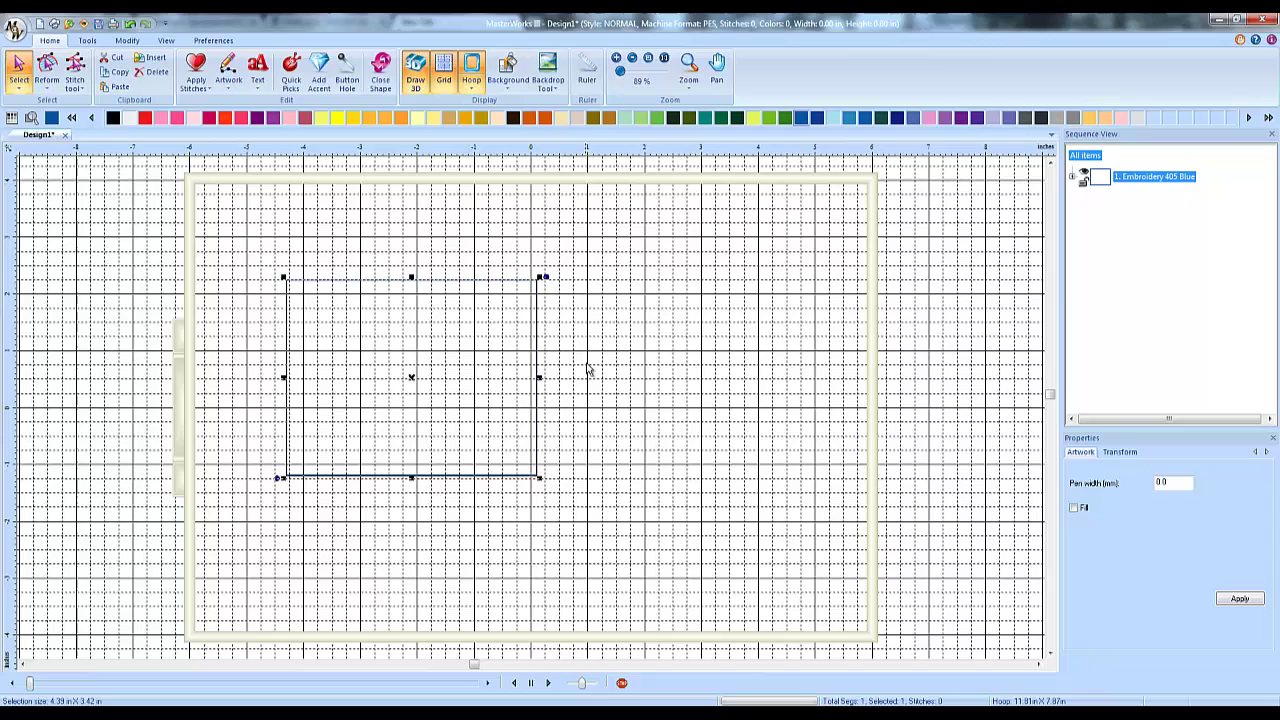
pyautogui.click(204, 87)
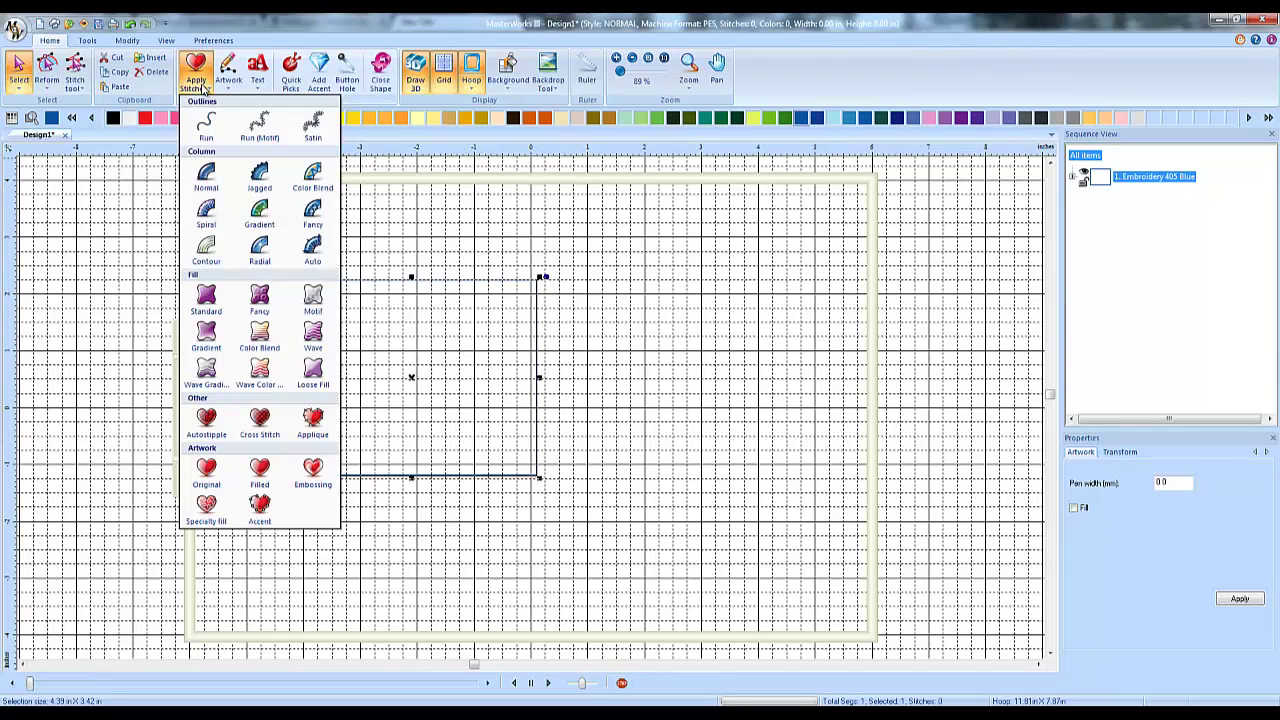
pyautogui.click(218, 305)
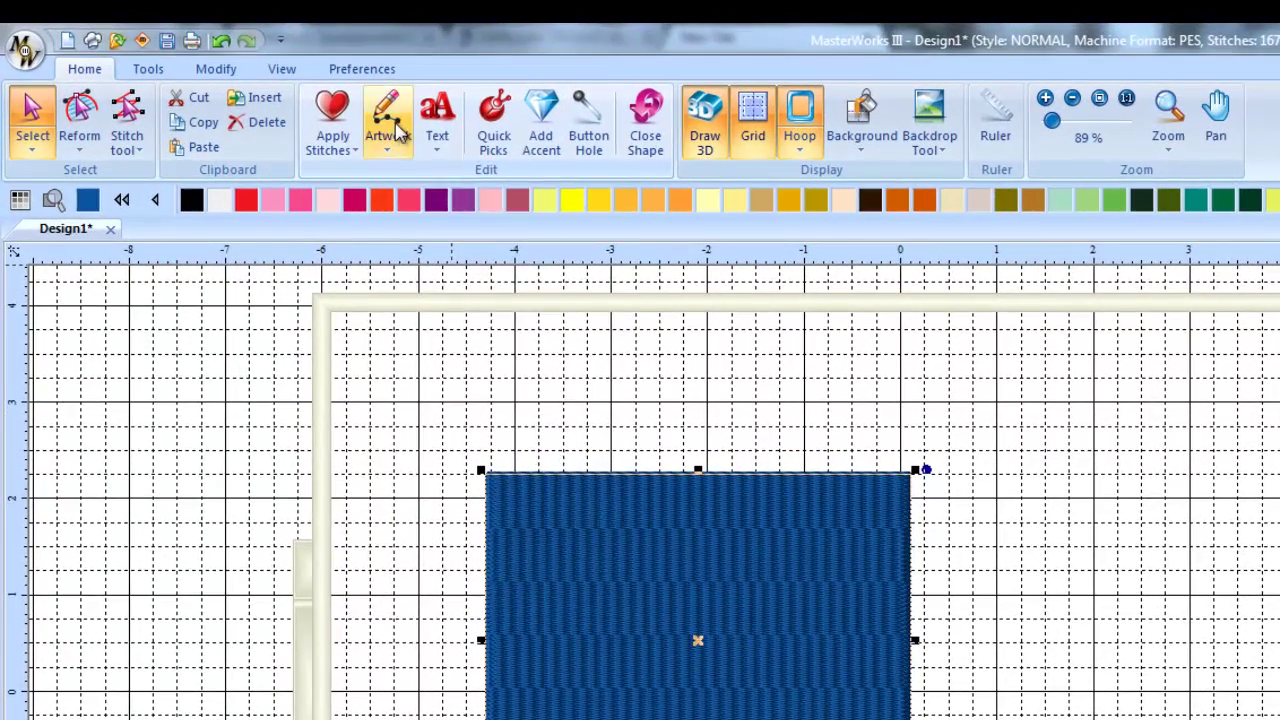
# Step: Draw a second rectangle about 4.40 in by 3.47 in, starting at the blue fill's upper right corner
pyautogui.click(233, 72)
pyautogui.click(410, 420)
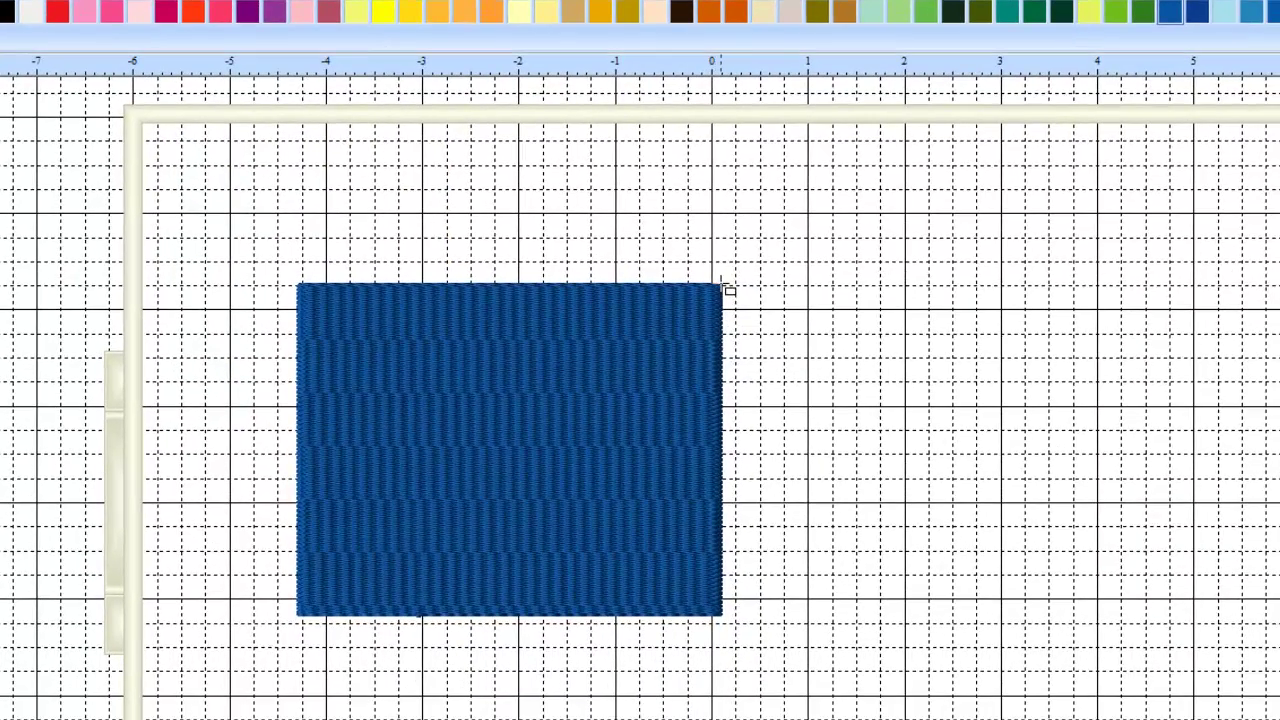
pyautogui.moveTo(722, 284); pyautogui.dragTo(1147, 614)
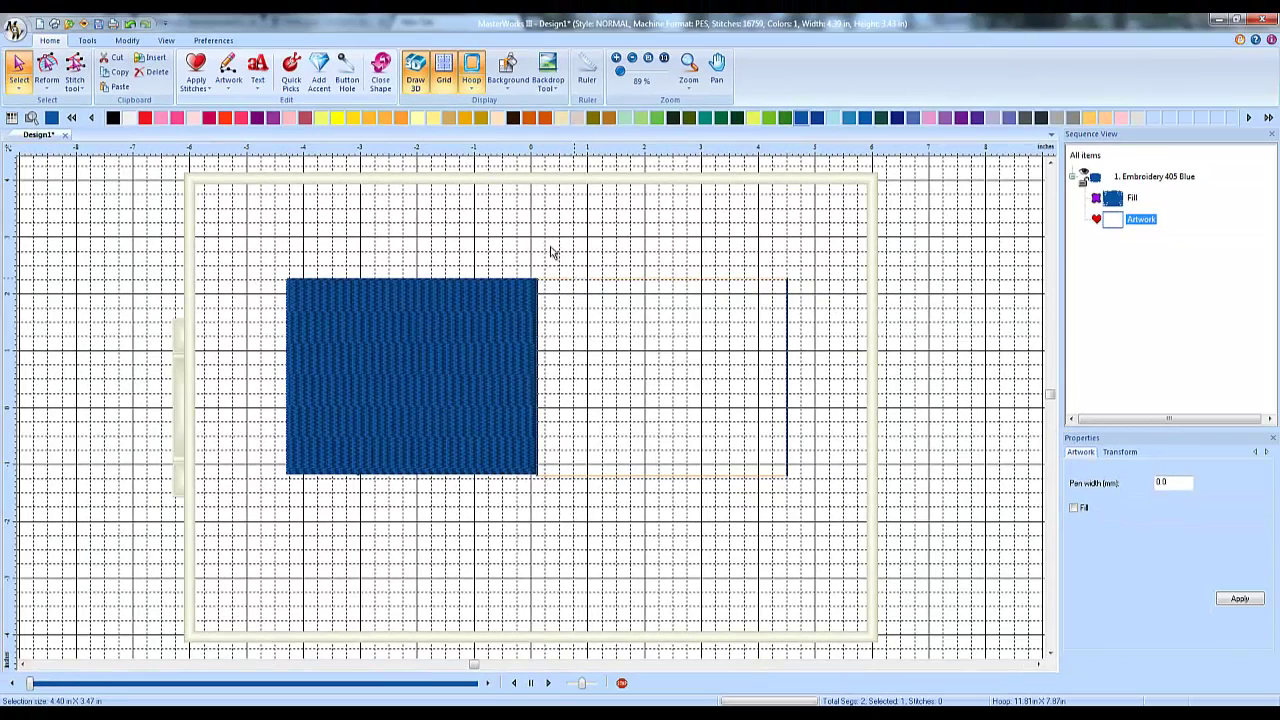
pyautogui.click(552, 251)
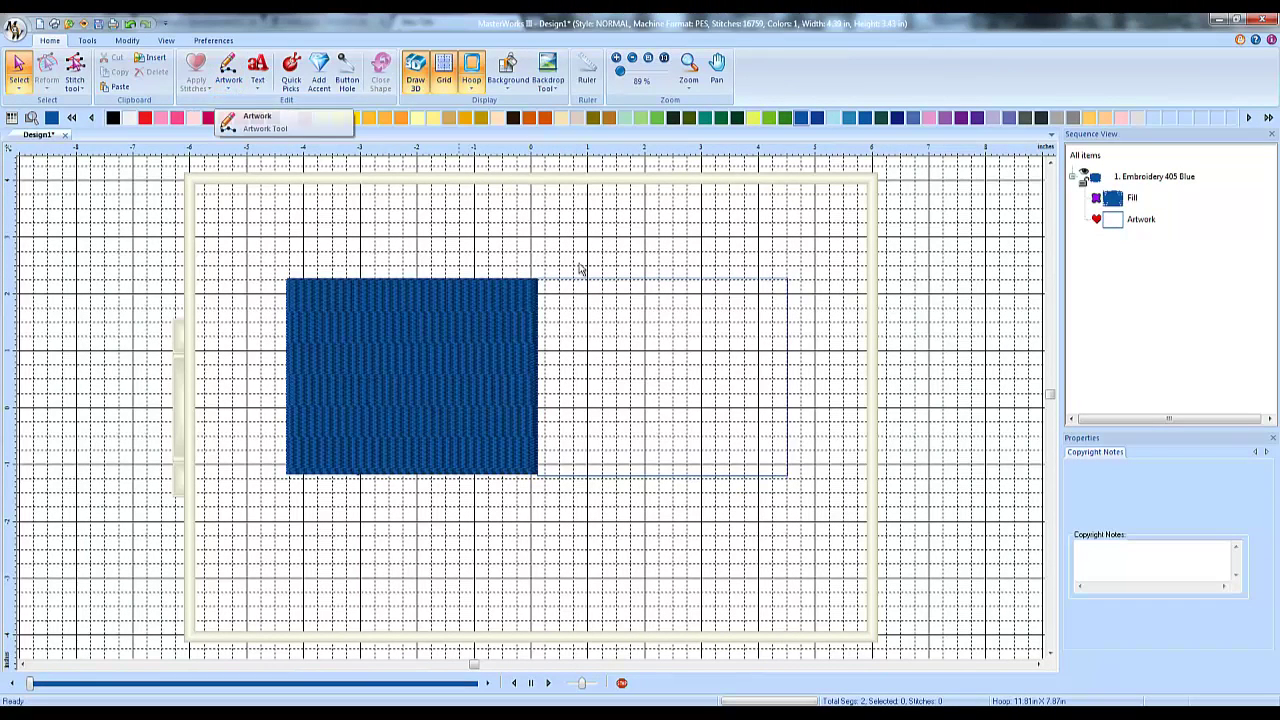
# Step: Apply a Standard fill to the second rectangle and colour it Embroidery 209 Tangerine
pyautogui.click(641, 279)
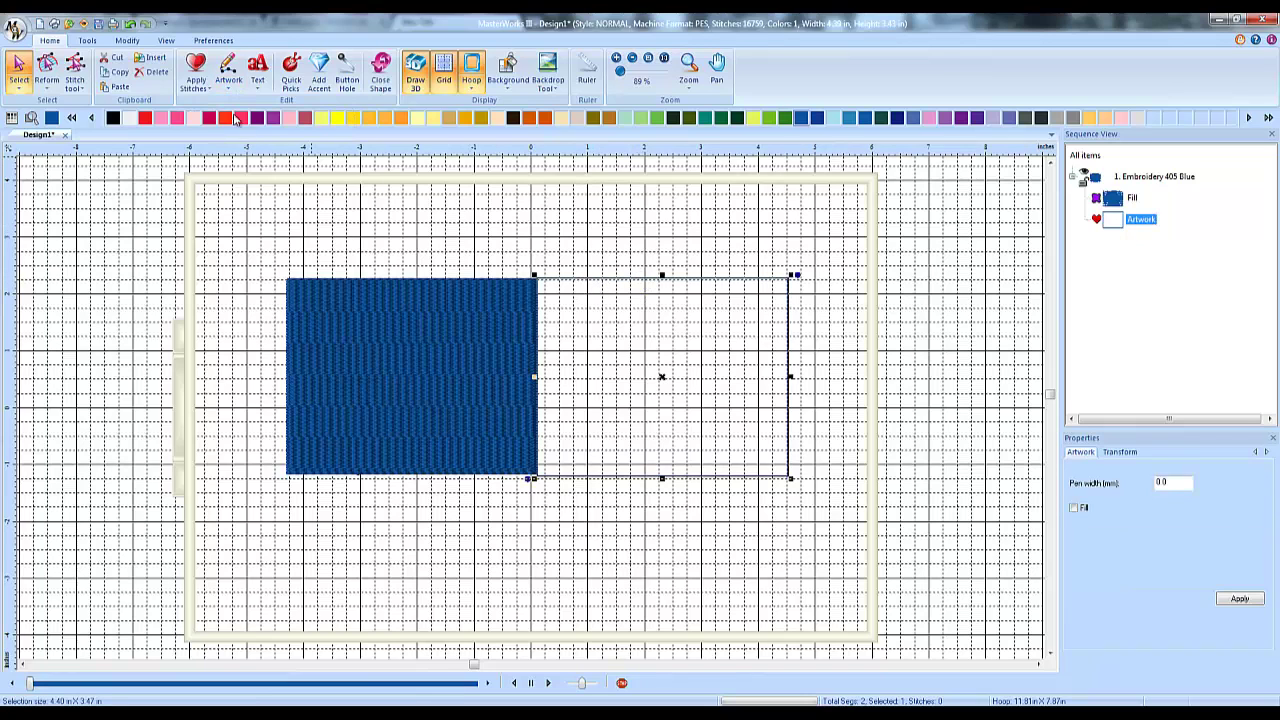
pyautogui.click(195, 75)
pyautogui.click(206, 296)
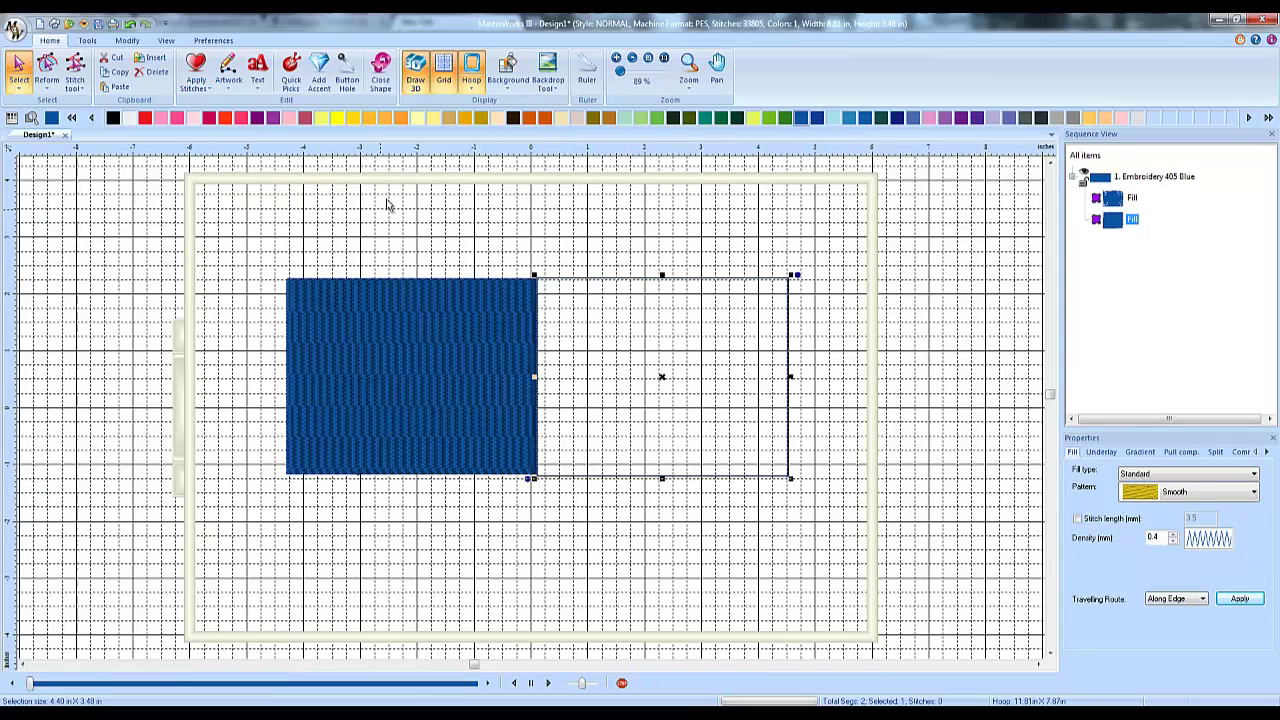
pyautogui.click(400, 118)
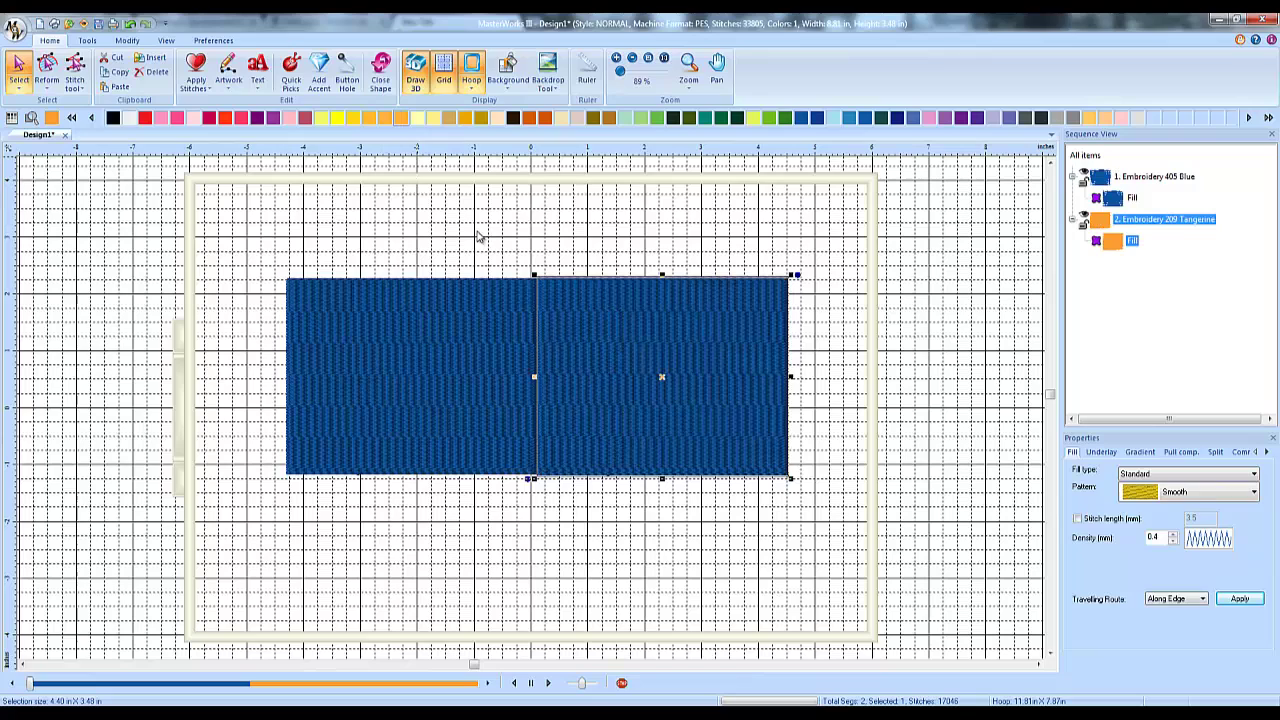
pyautogui.click(486, 247)
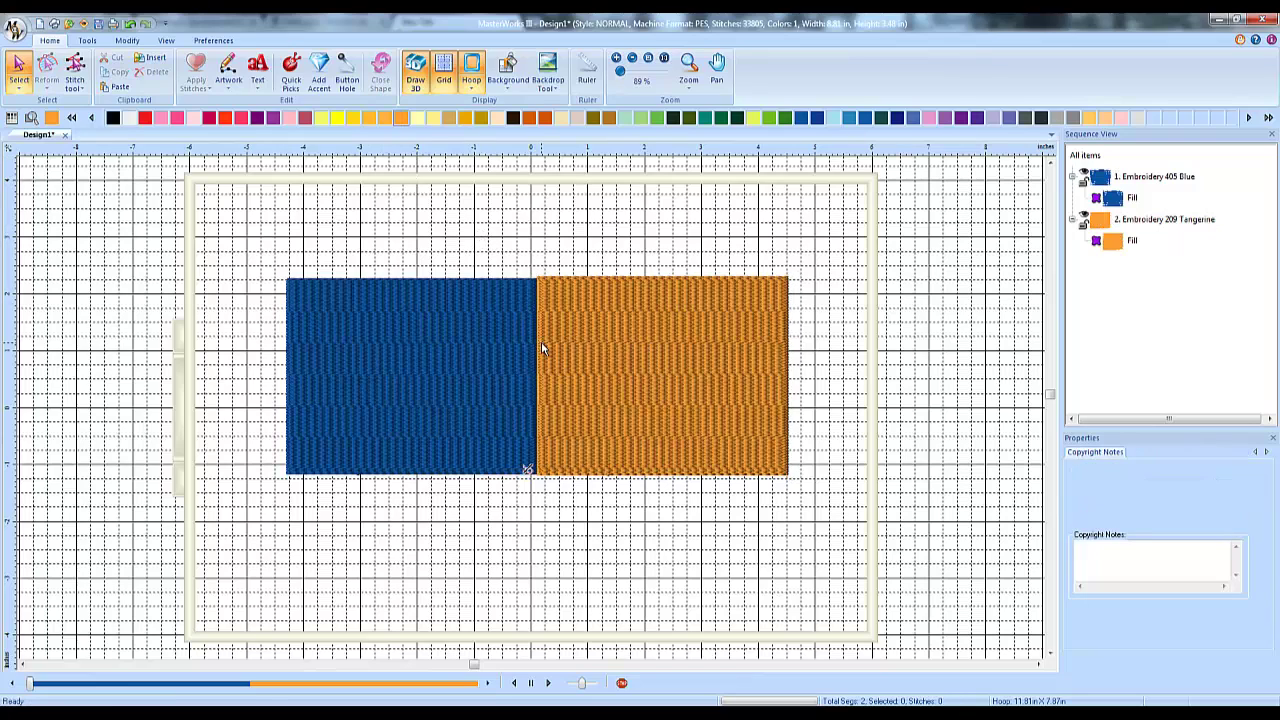
# Step: Shift the orange fill slightly left so its edge meets the blue fill
pyautogui.scroll(2, 538, 355)
pyautogui.scroll(1, 538, 358)
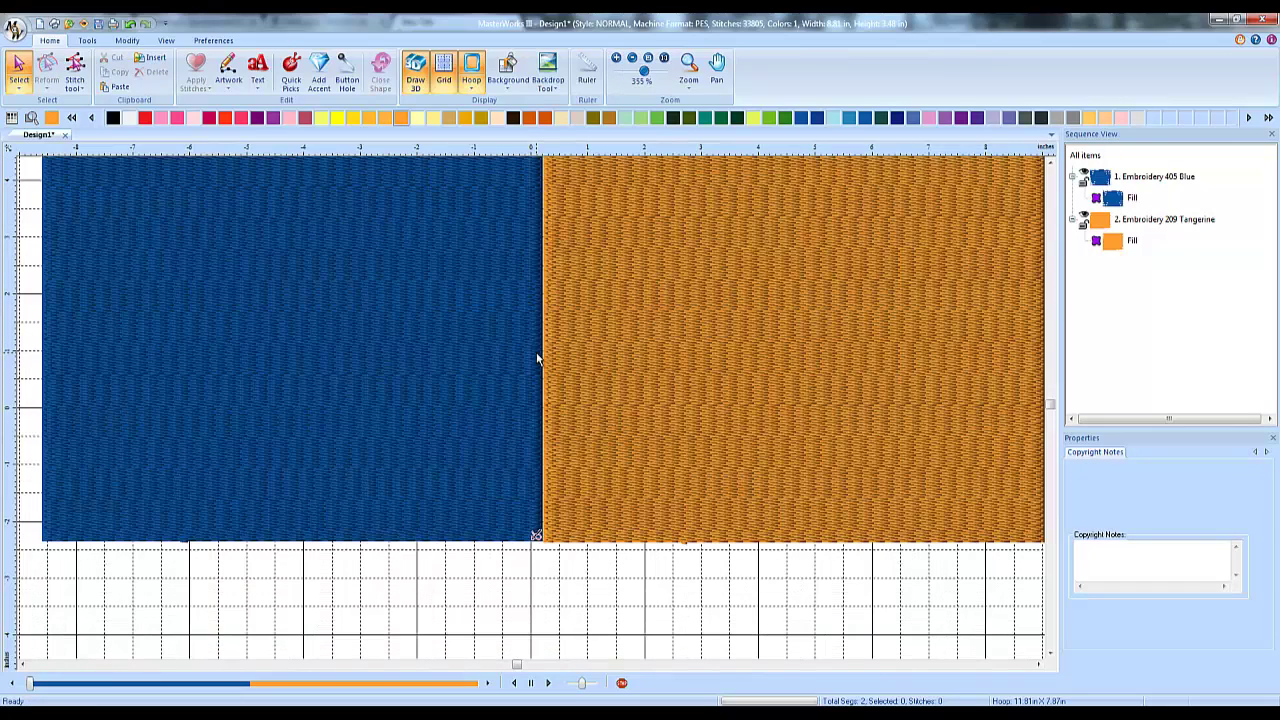
pyautogui.scroll(1, 546, 362)
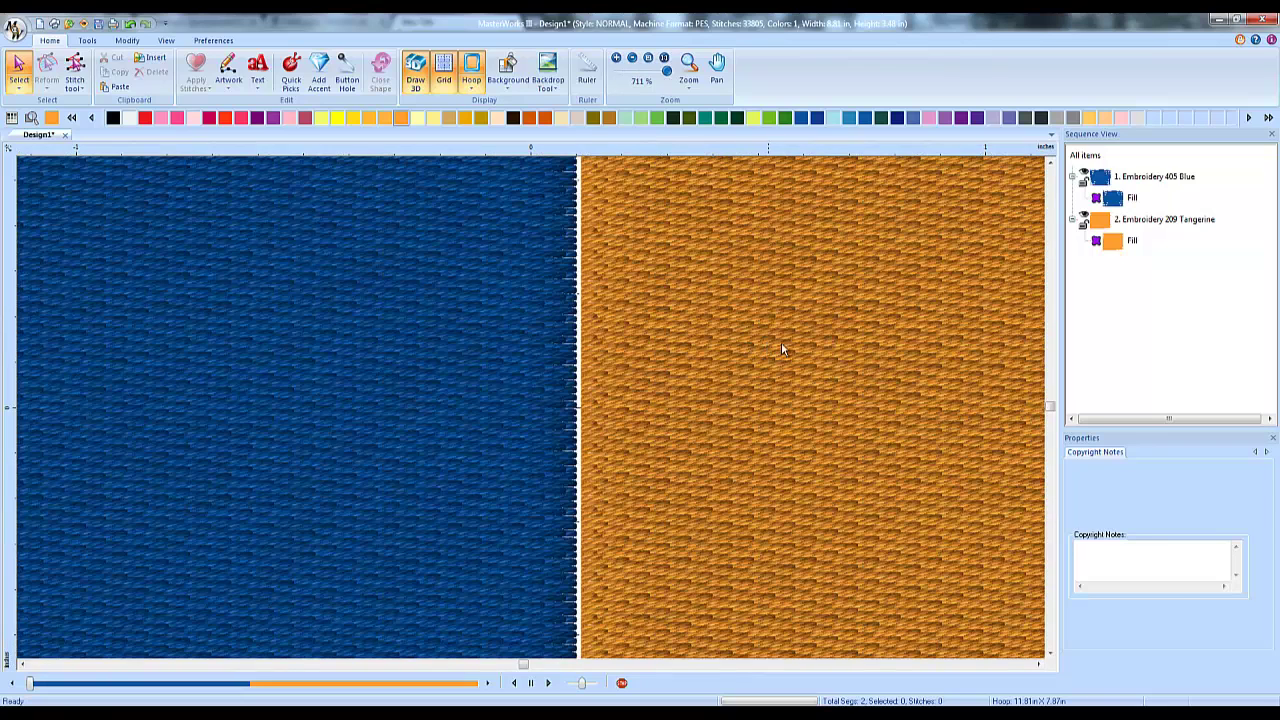
pyautogui.click(788, 348)
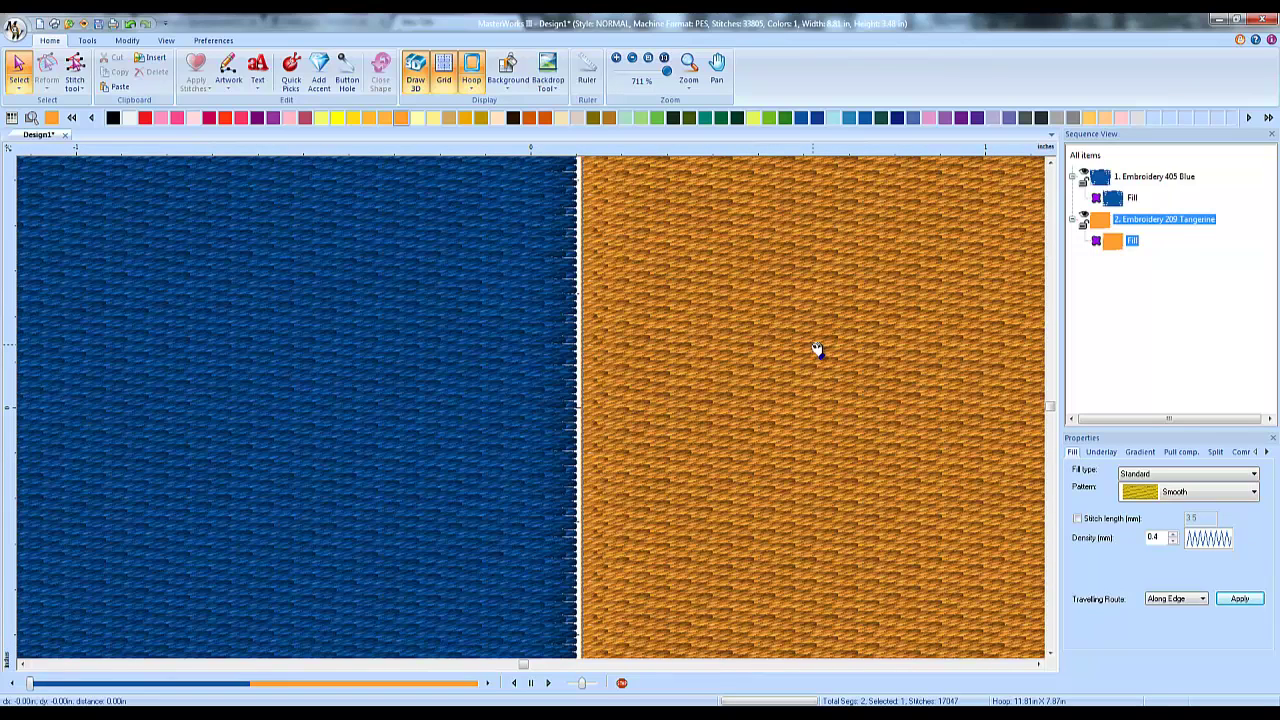
pyautogui.click(815, 349)
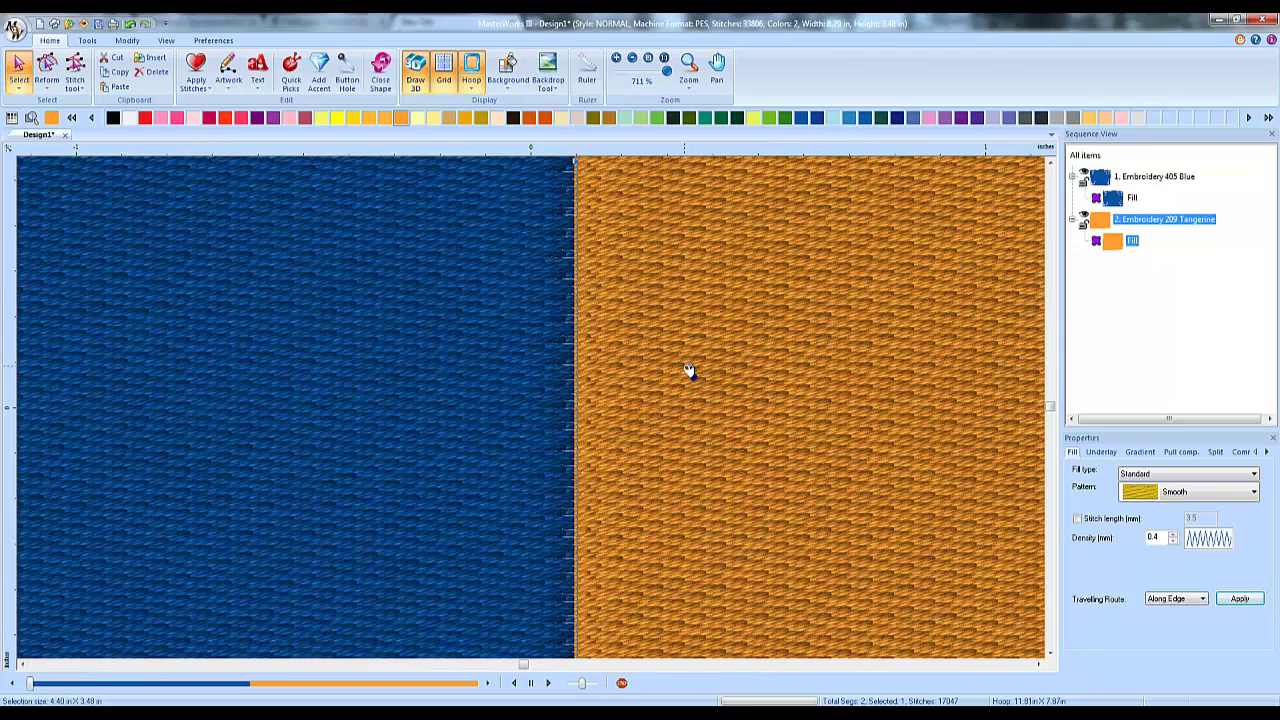
pyautogui.scroll(-1, 689, 371)
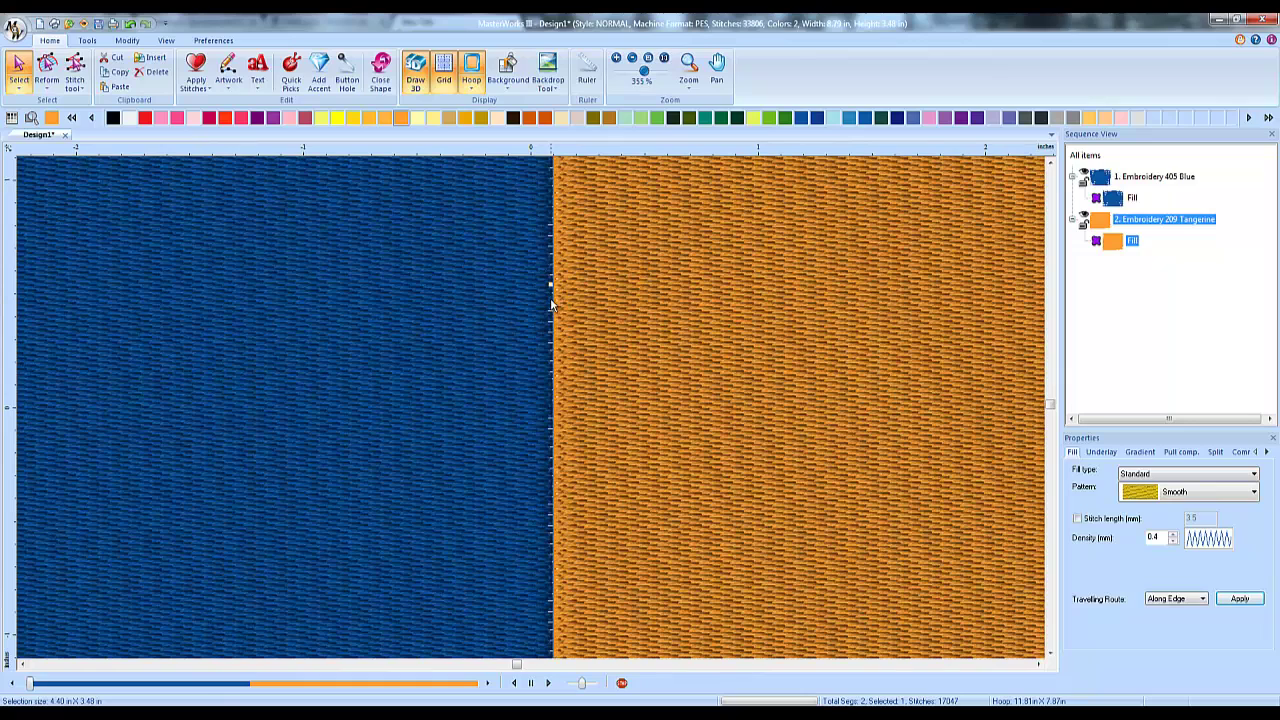
pyautogui.scroll(-2, 565, 358)
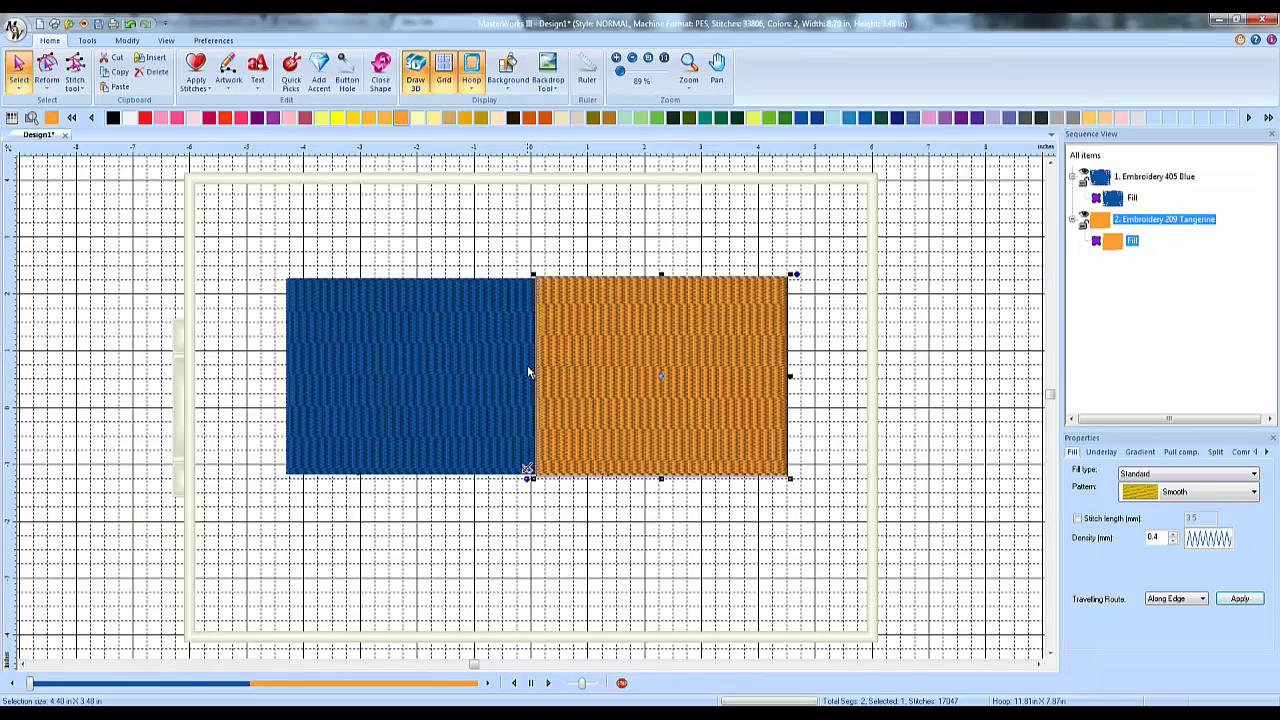
pyautogui.click(507, 237)
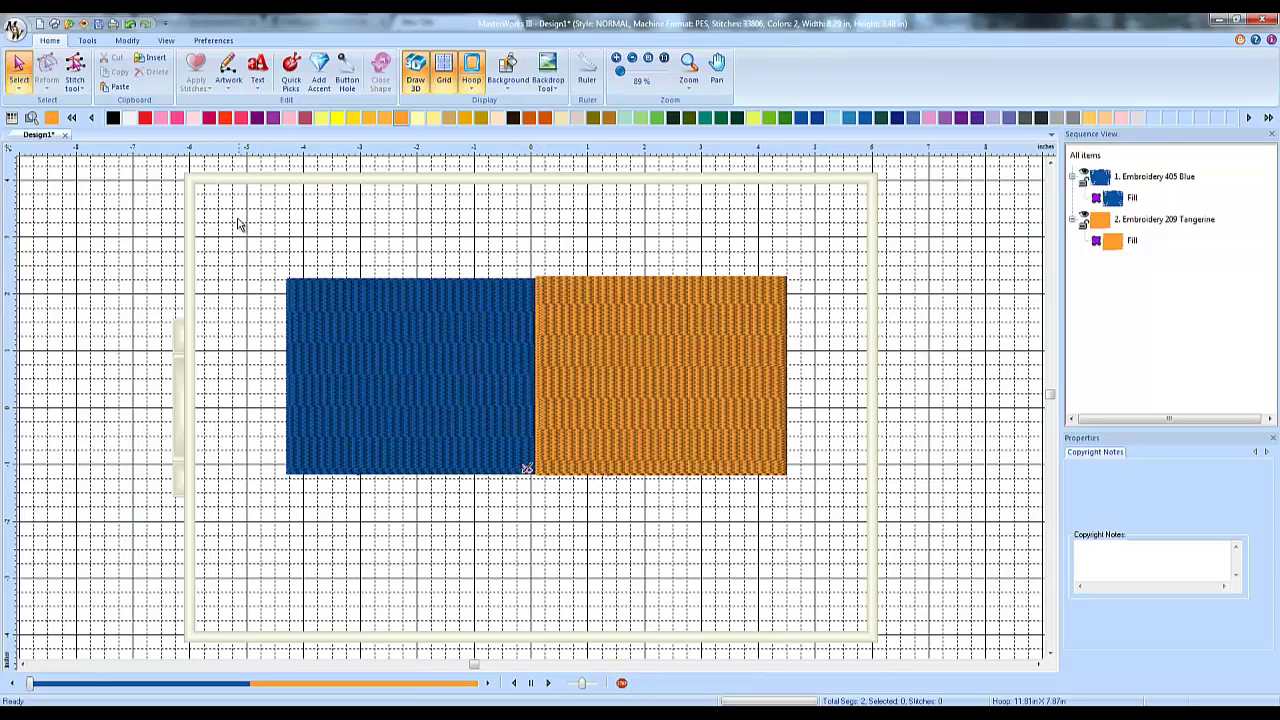
# Step: Apply Absolute pull compensation of 0.4 mm to both the blue and the orange fill
pyautogui.moveTo(237, 217); pyautogui.dragTo(849, 557)
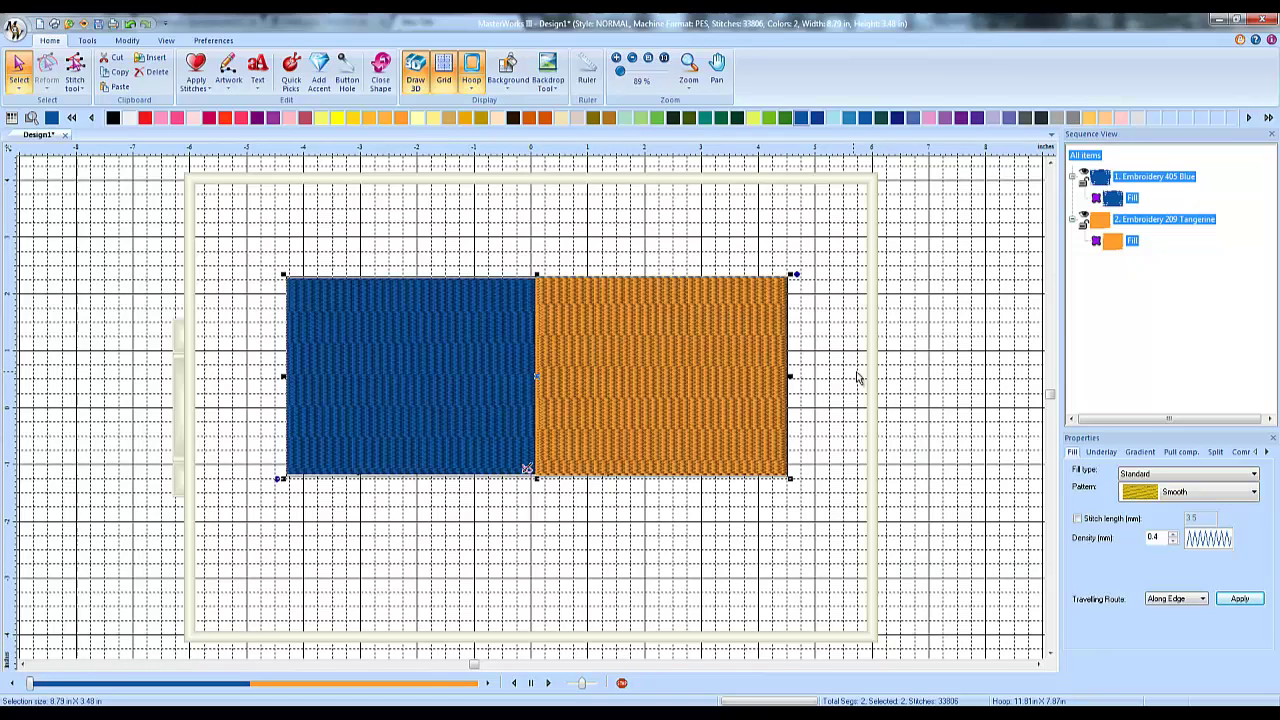
pyautogui.click(884, 378)
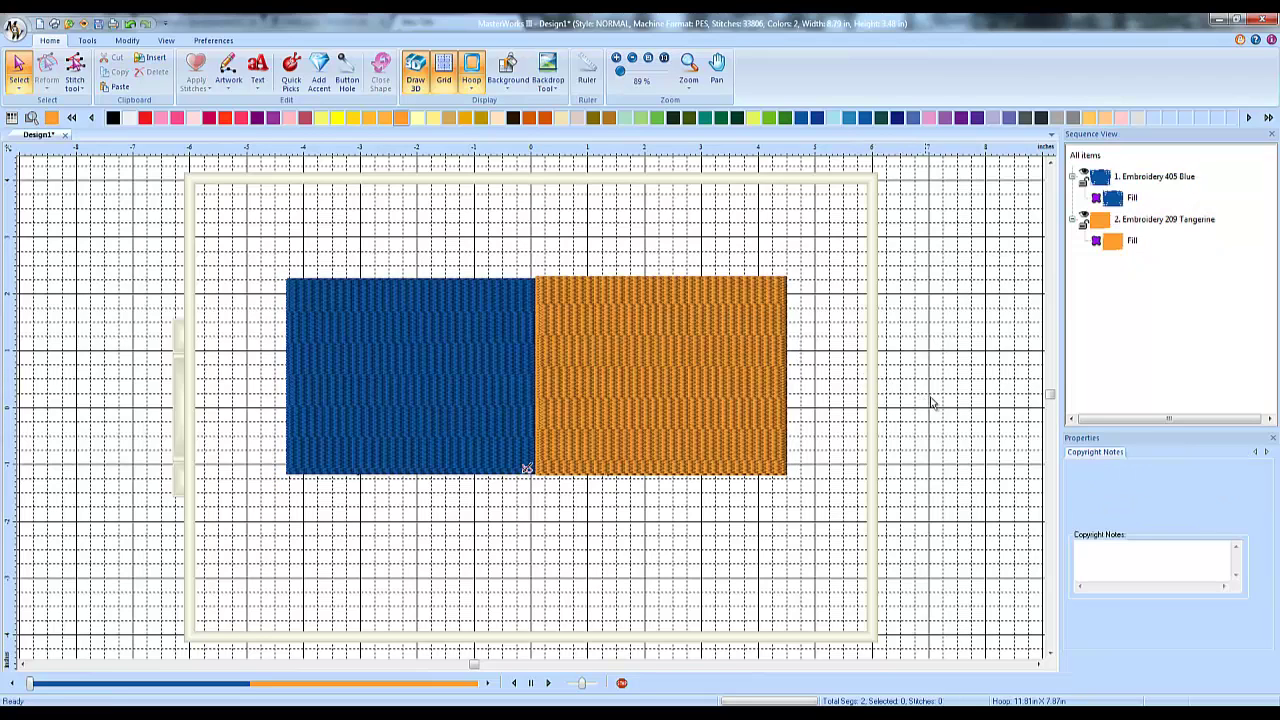
pyautogui.click(1133, 199)
pyautogui.keyDown('ctrl'); pyautogui.click(1133, 241); pyautogui.keyUp('ctrl')
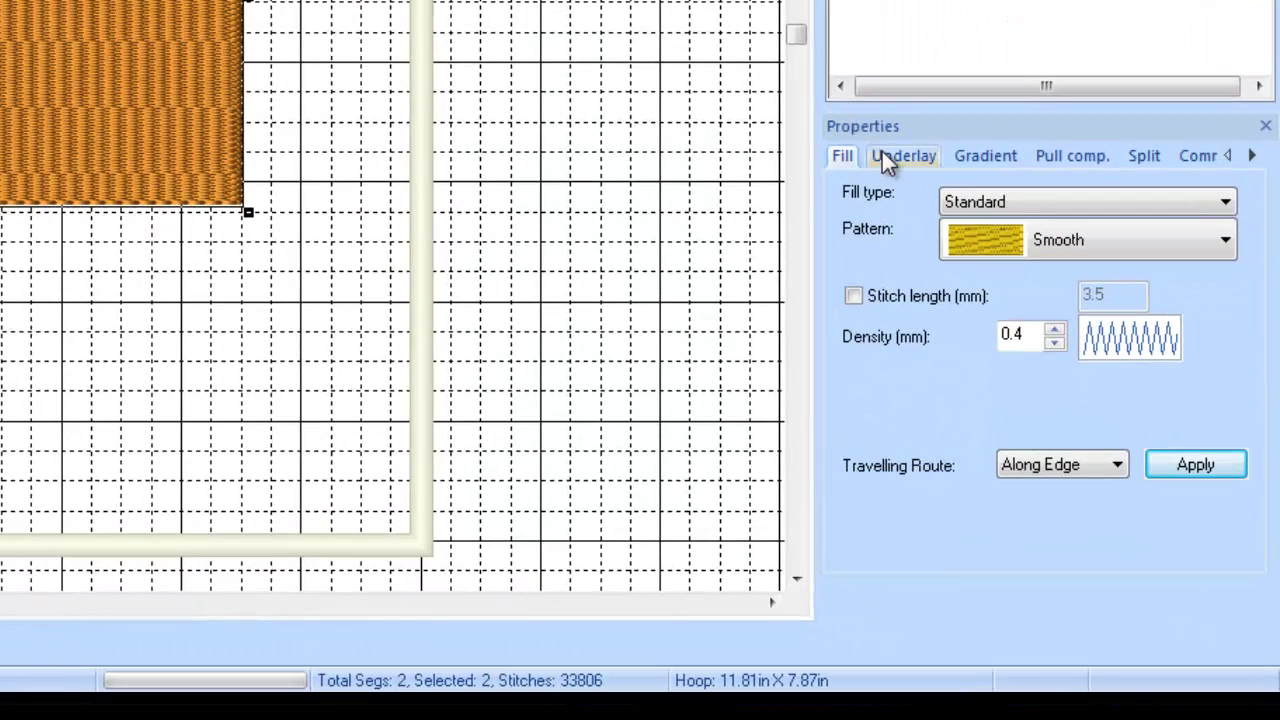
pyautogui.click(1068, 157)
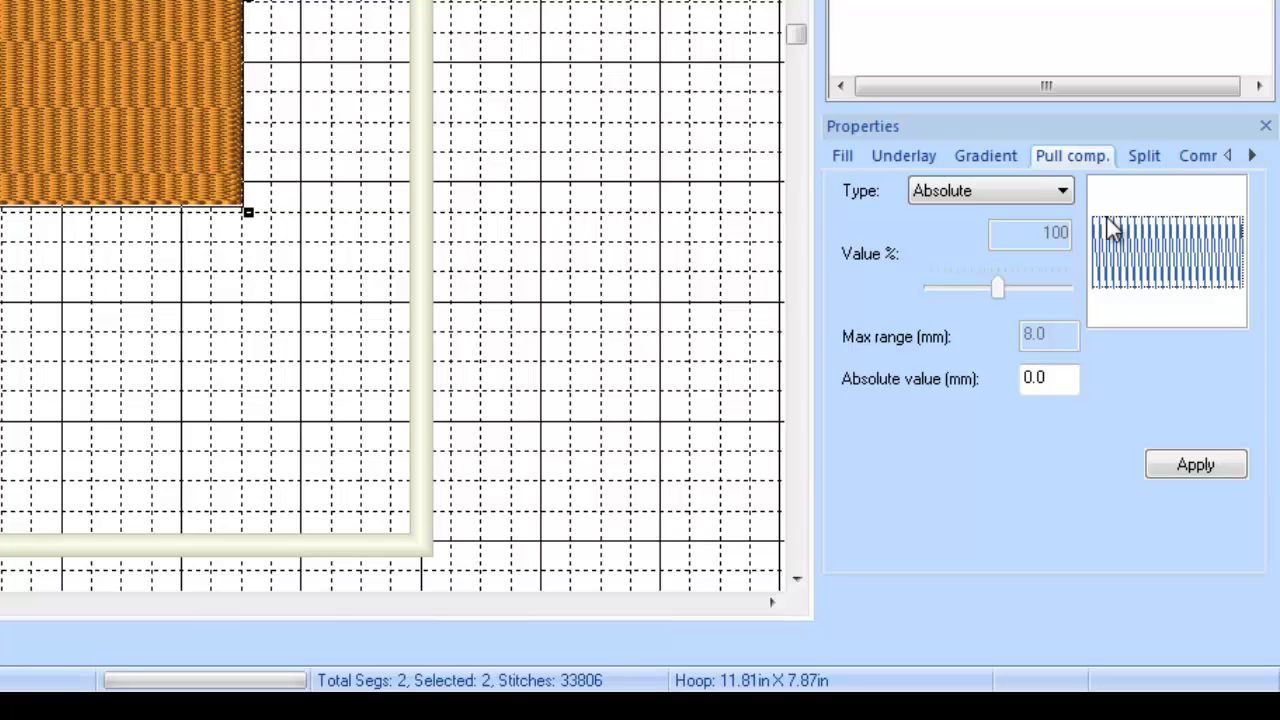
pyautogui.click(1058, 190)
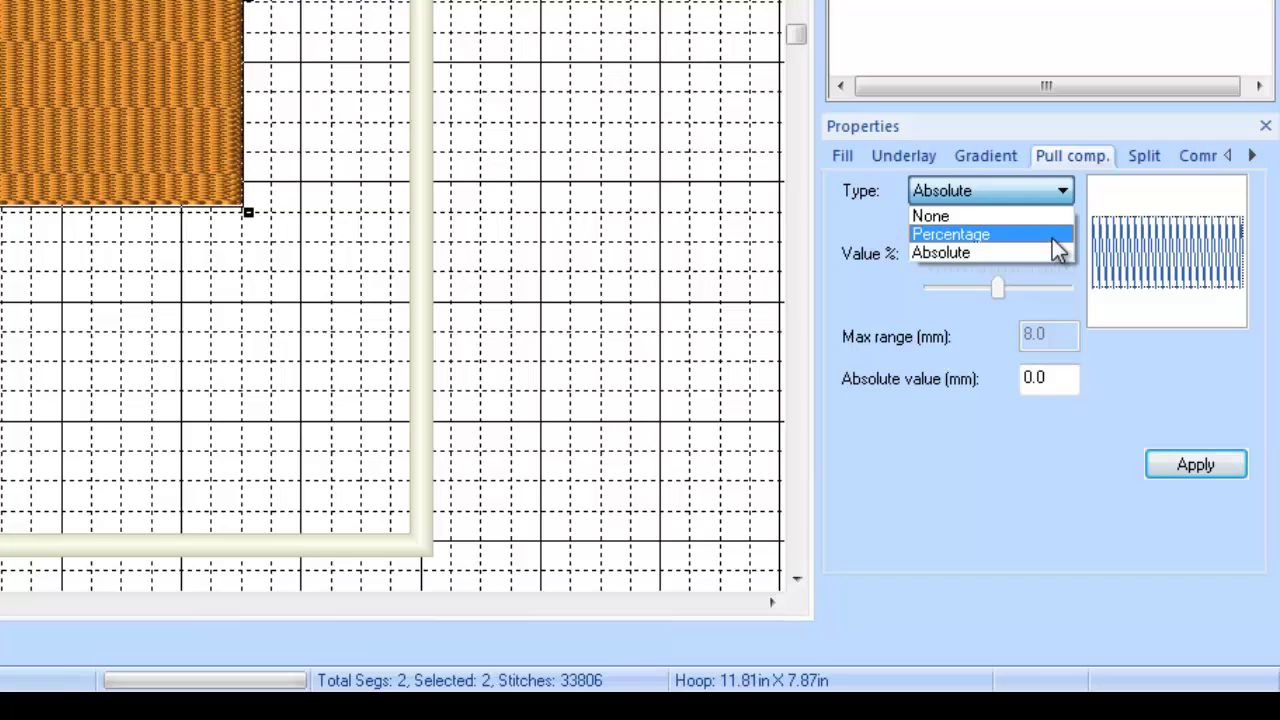
pyautogui.click(975, 253)
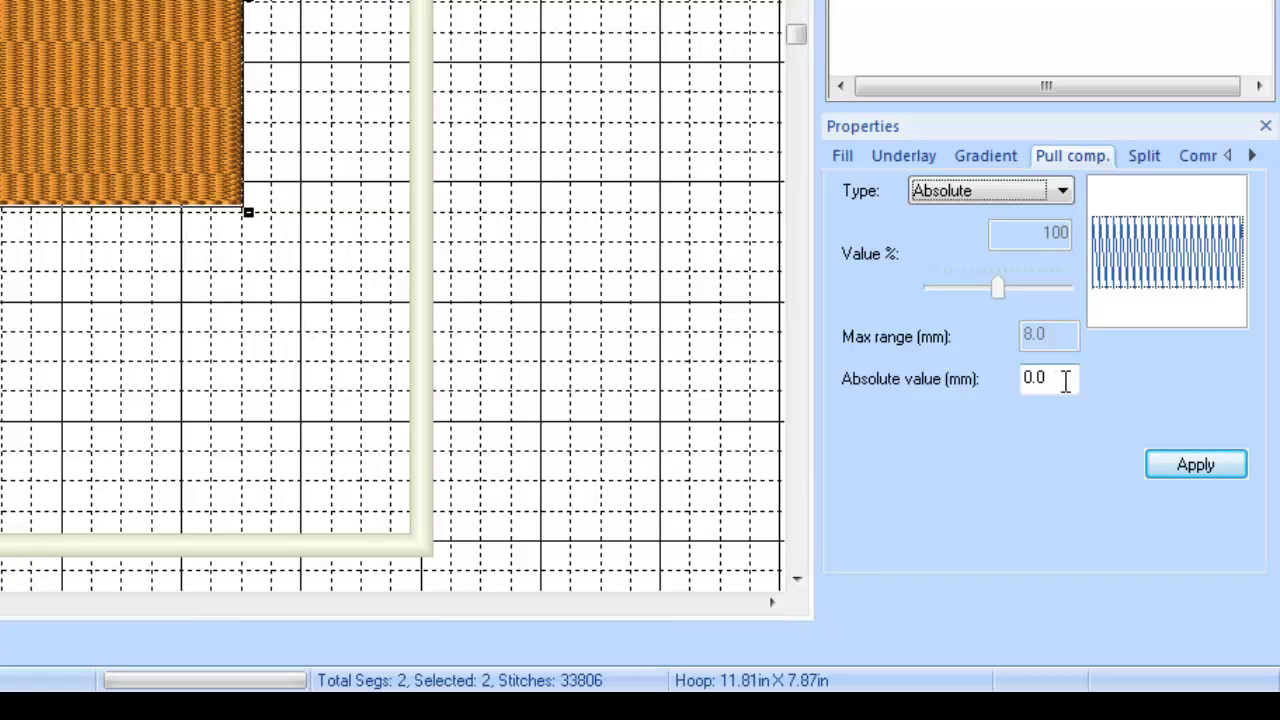
pyautogui.click(1065, 380)
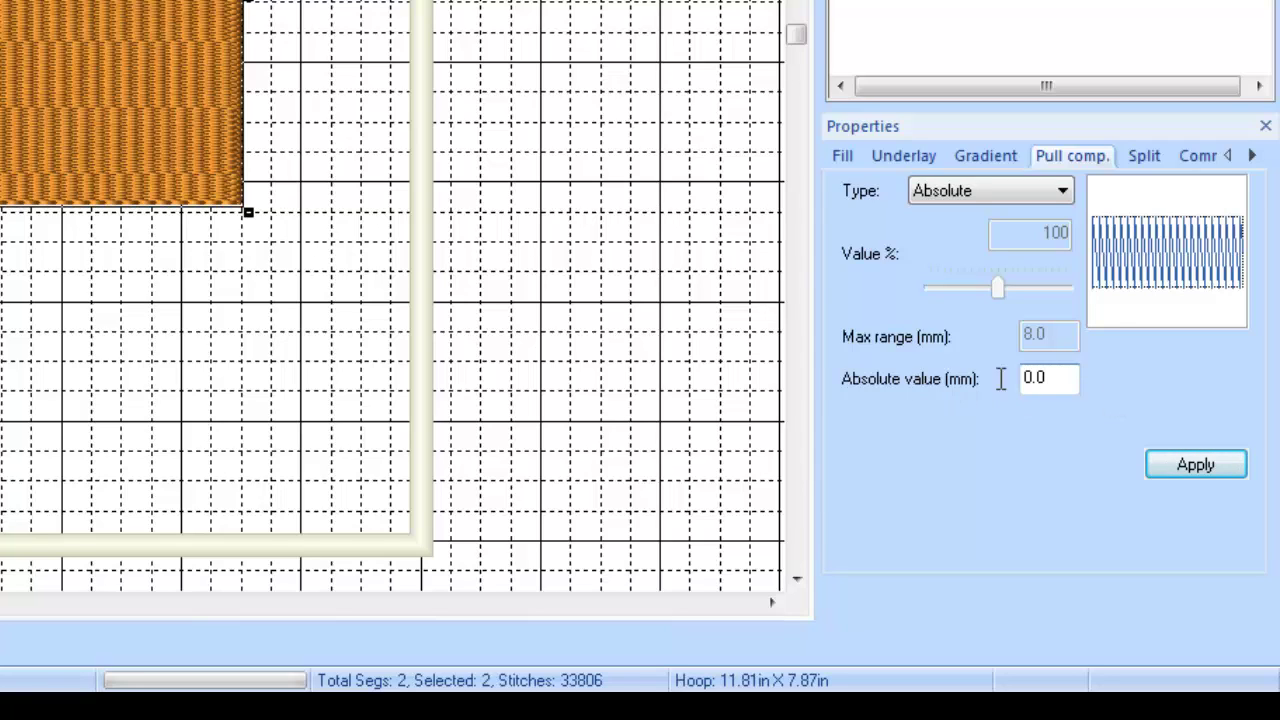
pyautogui.press('BackSpace')
pyautogui.write('4')
pyautogui.click(1198, 468)
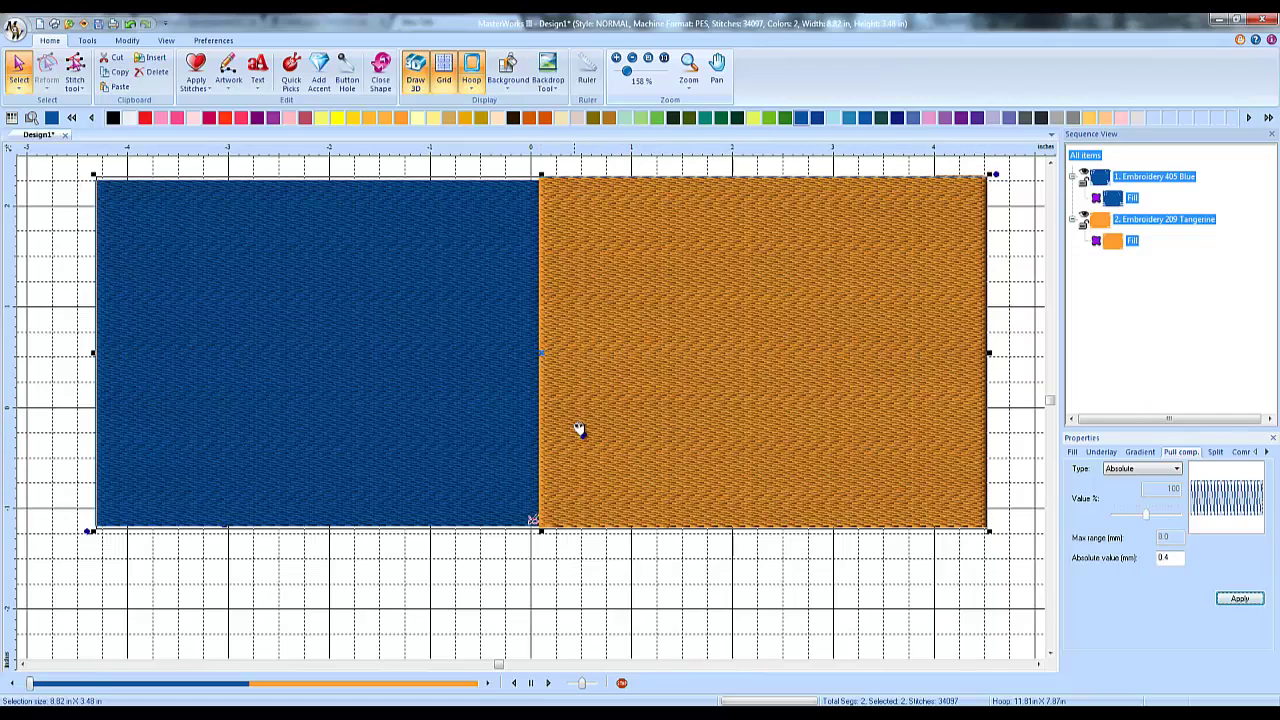
# Step: Turn off the 3D stitch display and examine where the blue and orange fills meet
pyautogui.click(415, 76)
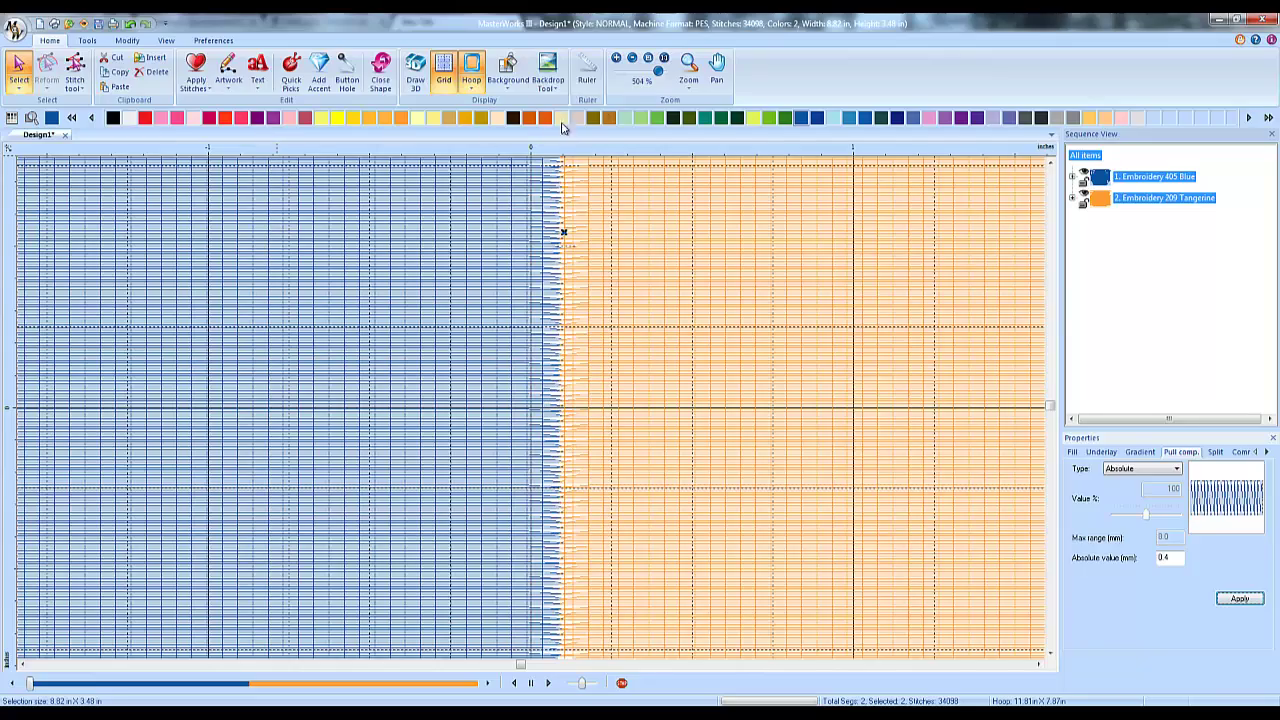
pyautogui.moveTo(658, 72); pyautogui.dragTo(627, 76)
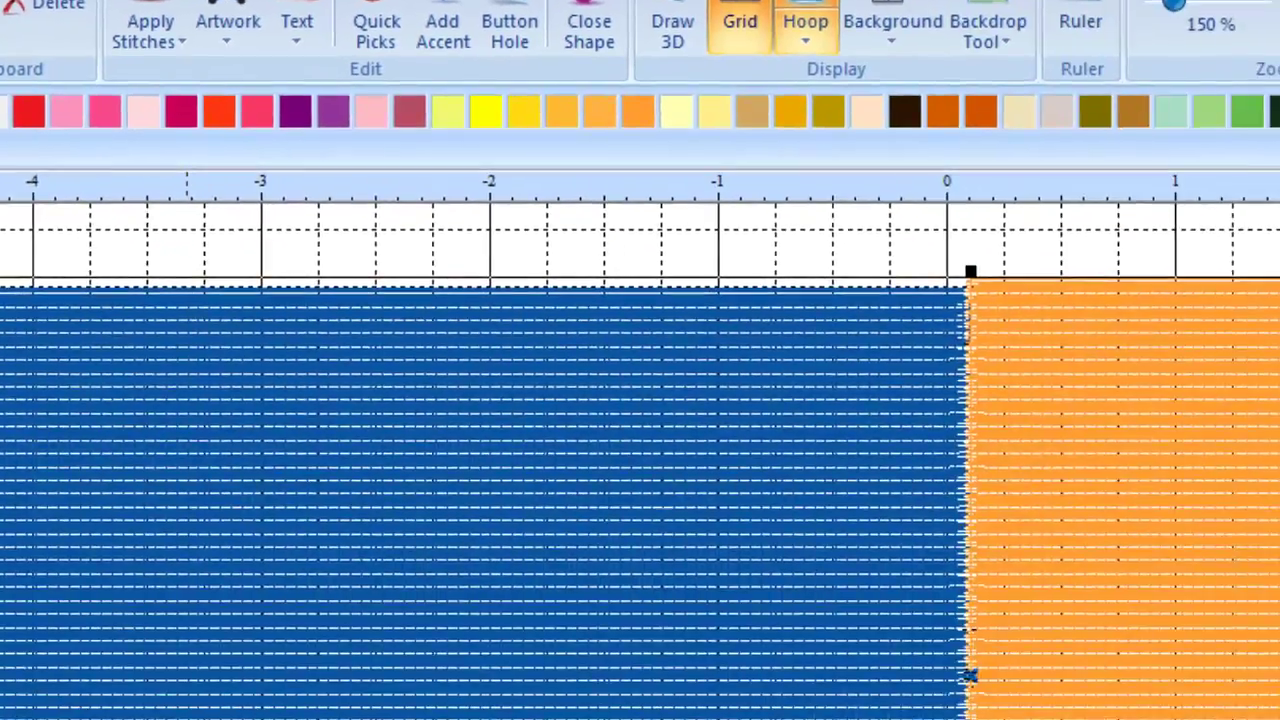
# Step: Create a new page with the JEANS recipe and the PES machine format
pyautogui.click(170, 76)
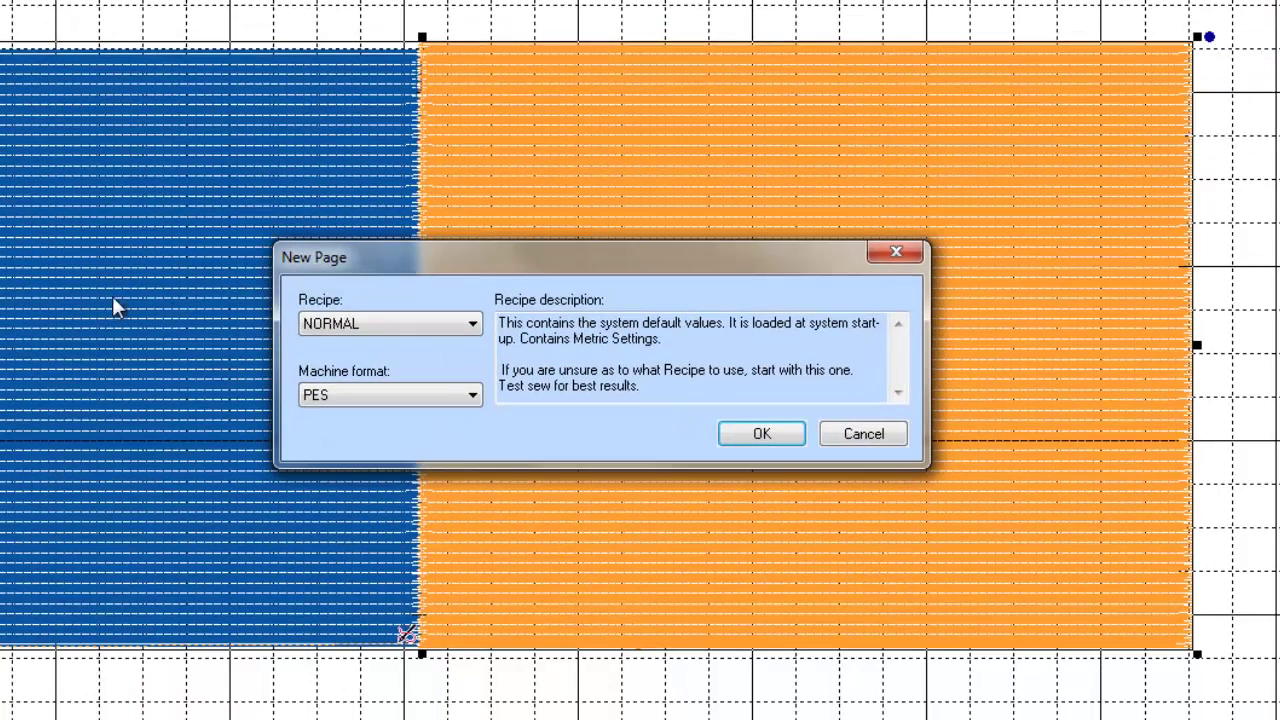
pyautogui.click(474, 324)
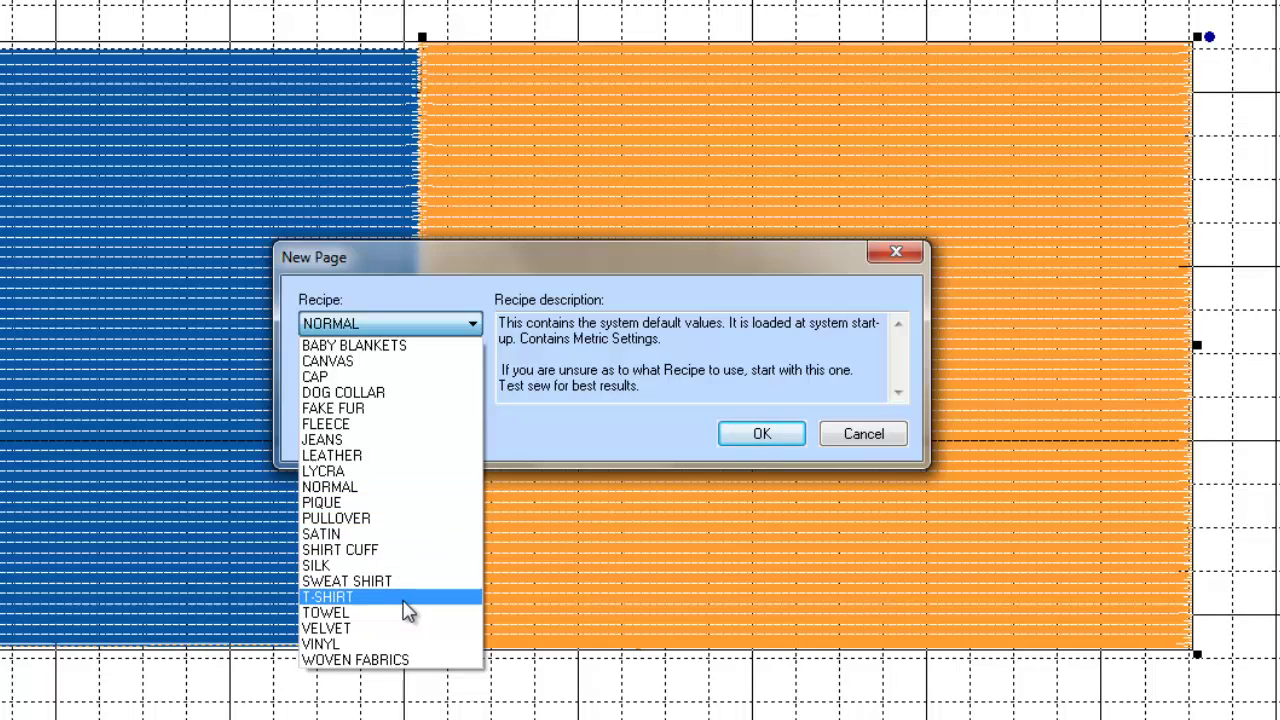
pyautogui.click(413, 441)
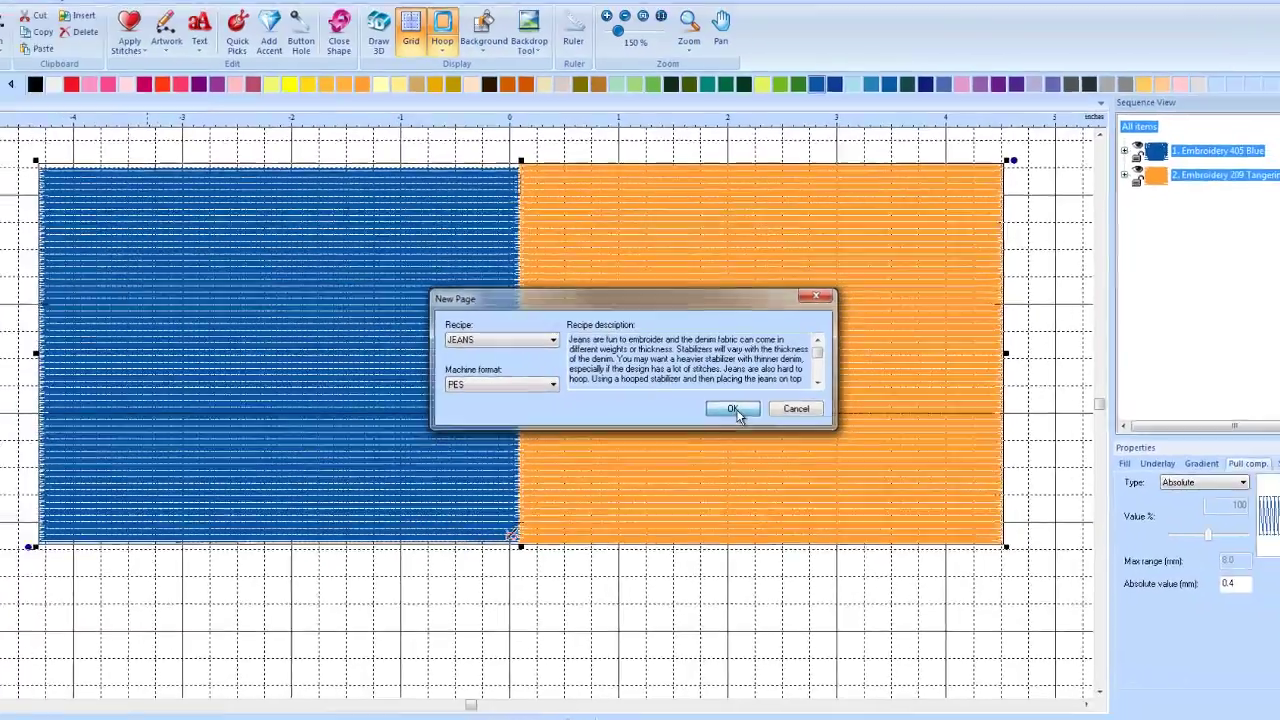
pyautogui.click(733, 409)
# Step: Draw a rectangle about 5.13 in by 2.97 in on the new page
pyautogui.click(166, 28)
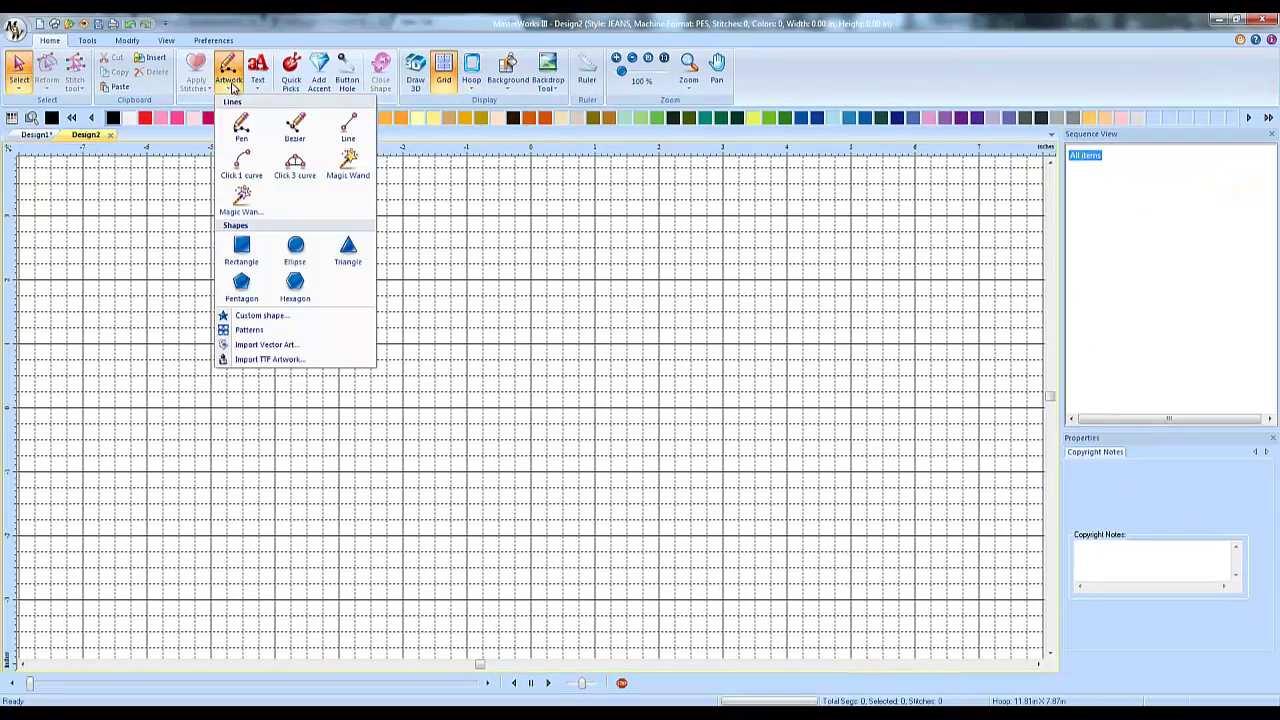
pyautogui.click(255, 245)
pyautogui.moveTo(291, 249); pyautogui.dragTo(626, 443)
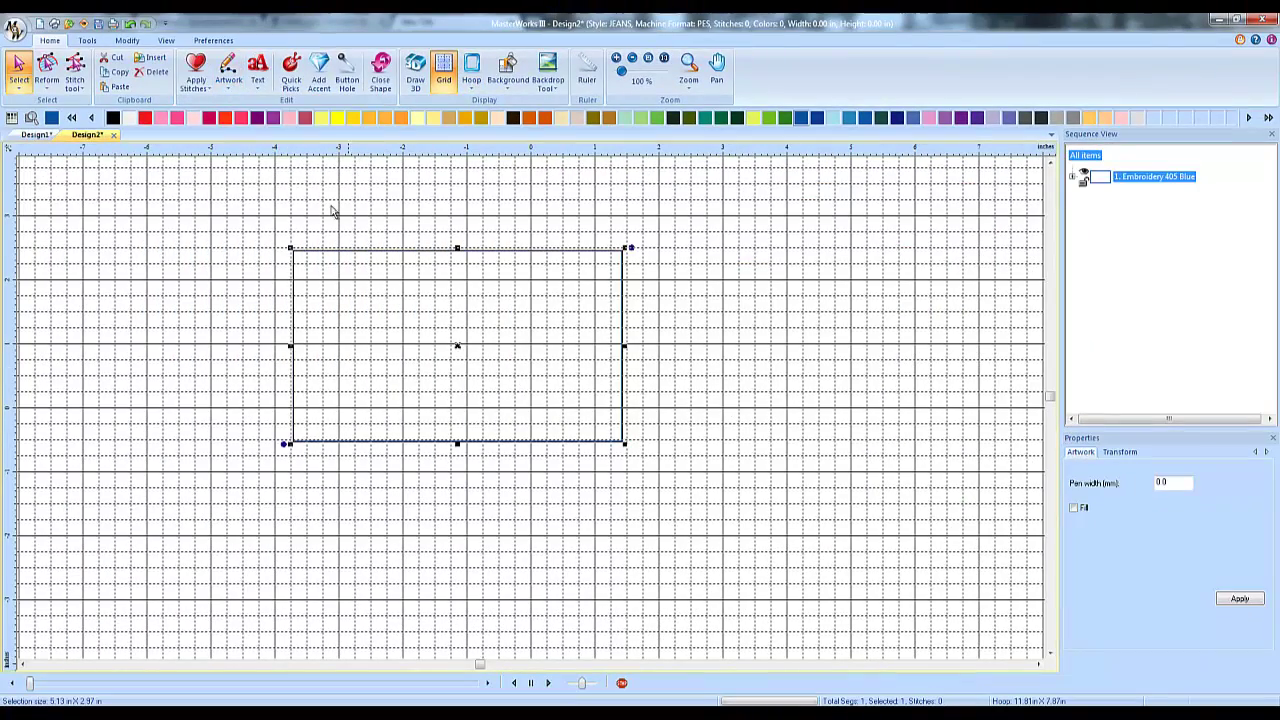
# Step: Apply a Standard fill to the new rectangle and show its pull compensation settings
pyautogui.click(207, 88)
pyautogui.click(207, 256)
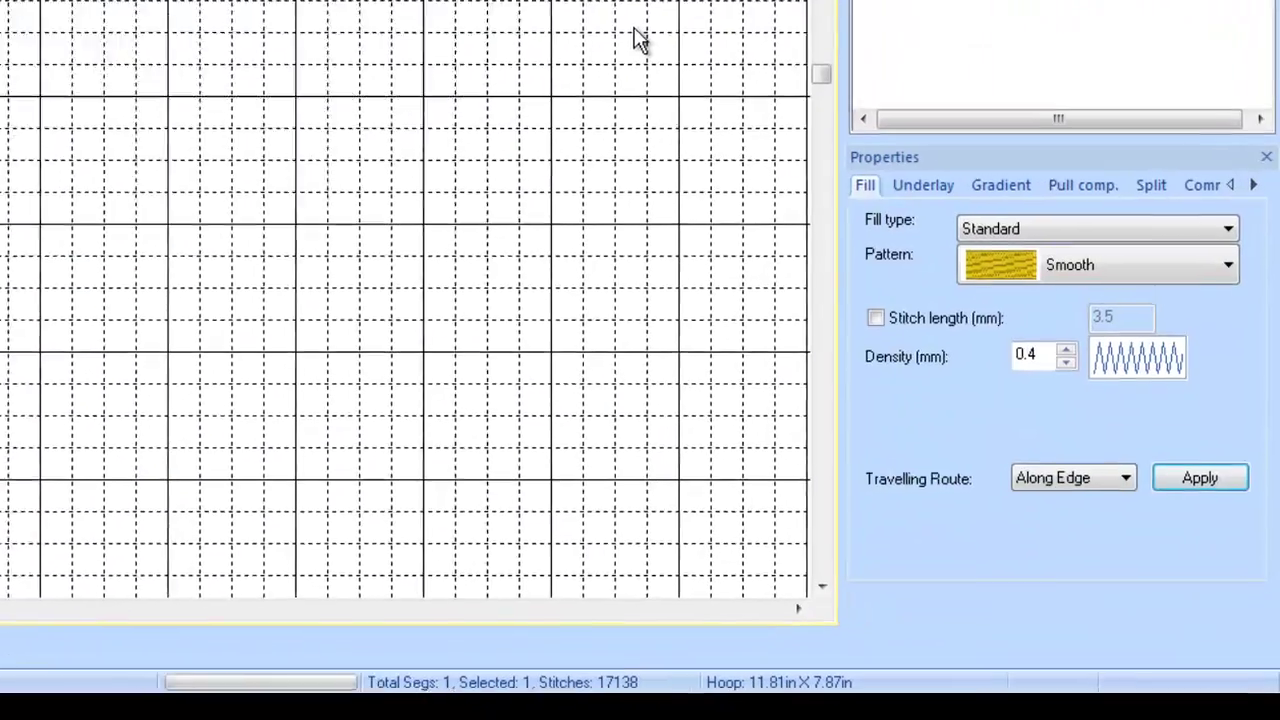
pyautogui.click(1112, 170)
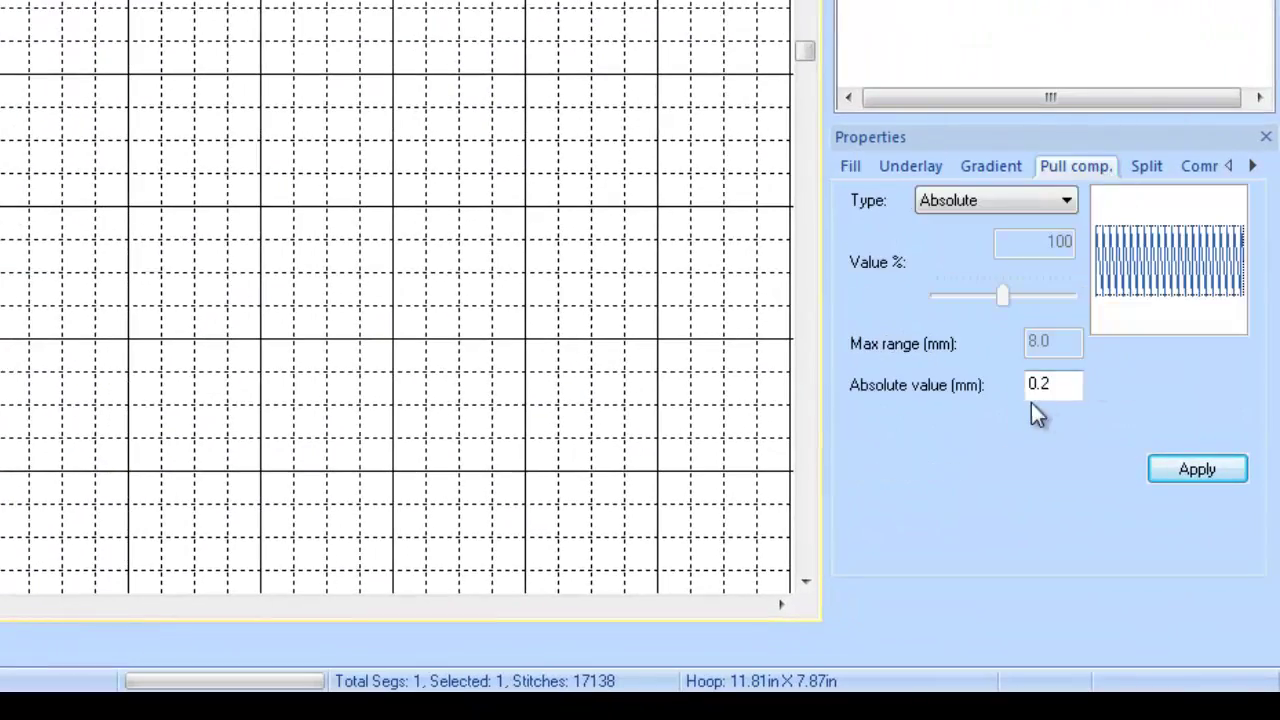